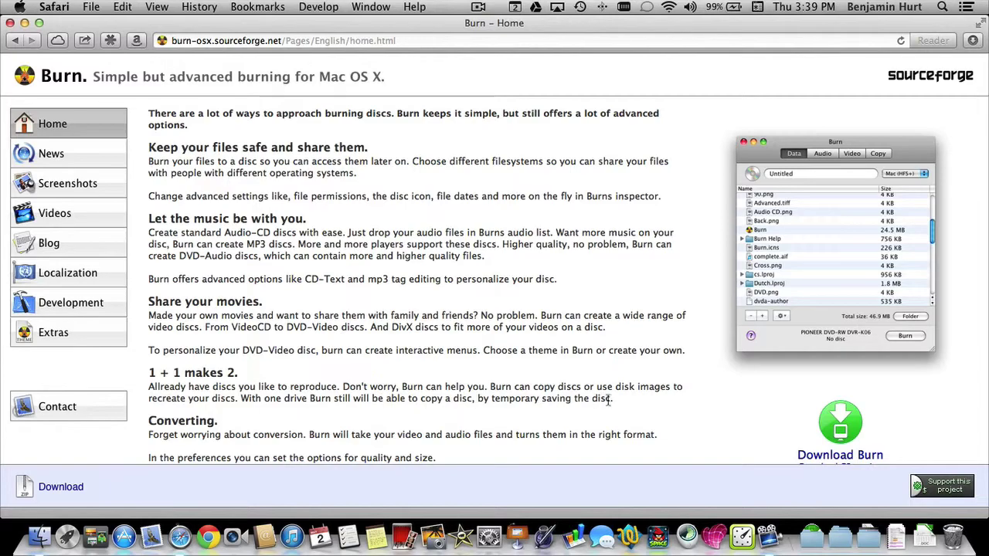
Start the 64-bit Burn download from SourceForge and close the download tab.
{"action": "scroll", "coordinate": [632, 402], "scroll_direction": "down", "scroll_amount": 3}
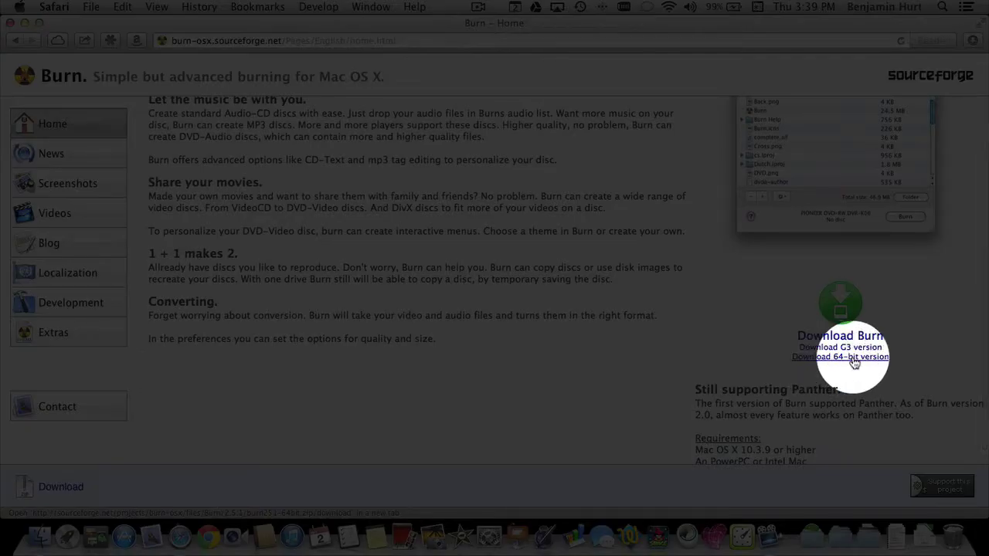
{"action": "left_click", "coordinate": [853, 358], "text": "super"}
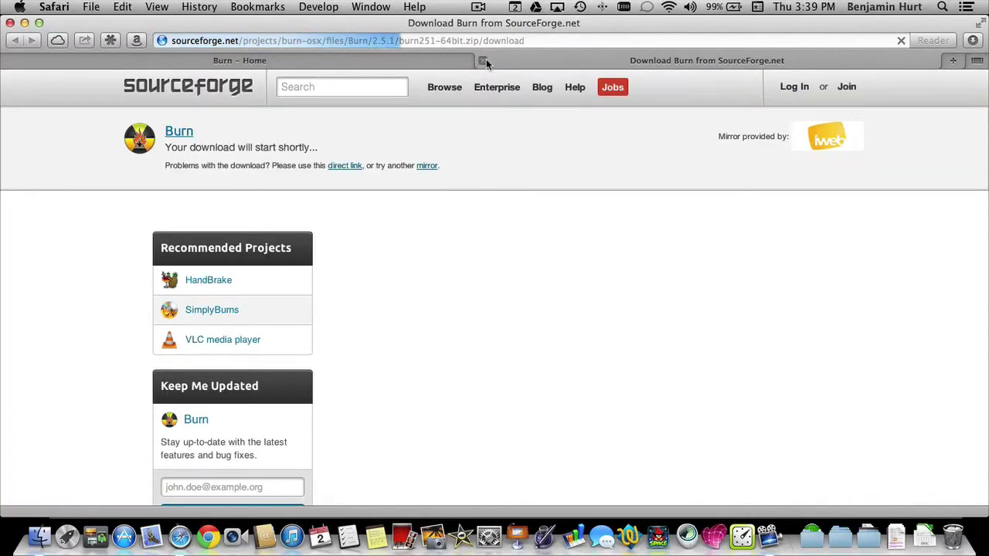
{"action": "key", "text": "super+w"}
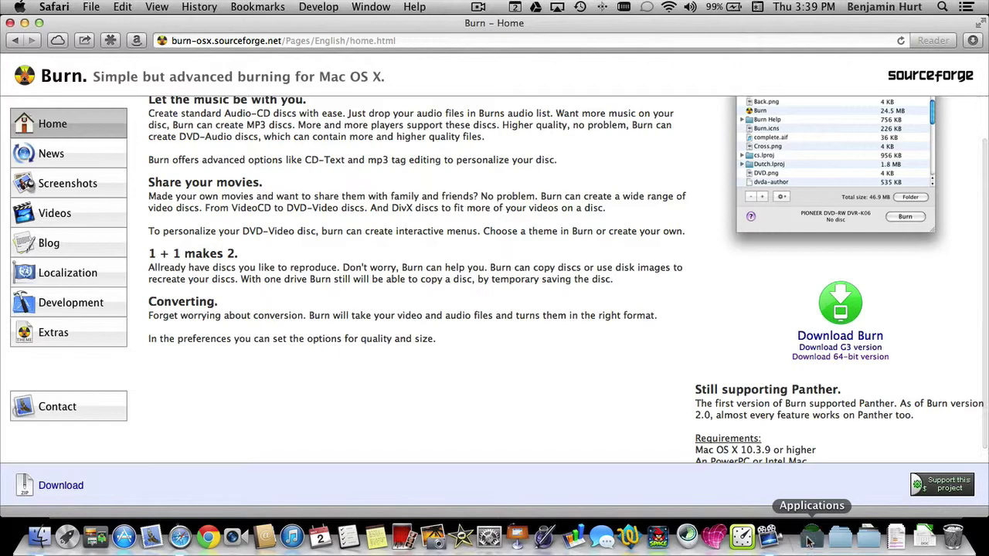
Launch Burn from the Applications stack and name a Video-tab disc 'CreationCalls'.
{"action": "left_click", "coordinate": [806, 537]}
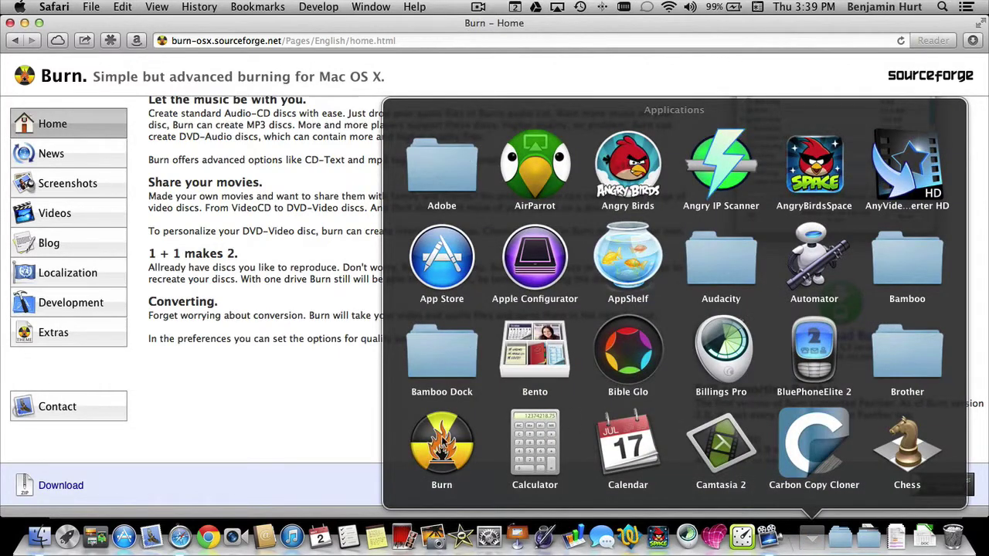
{"action": "left_click", "coordinate": [444, 441]}
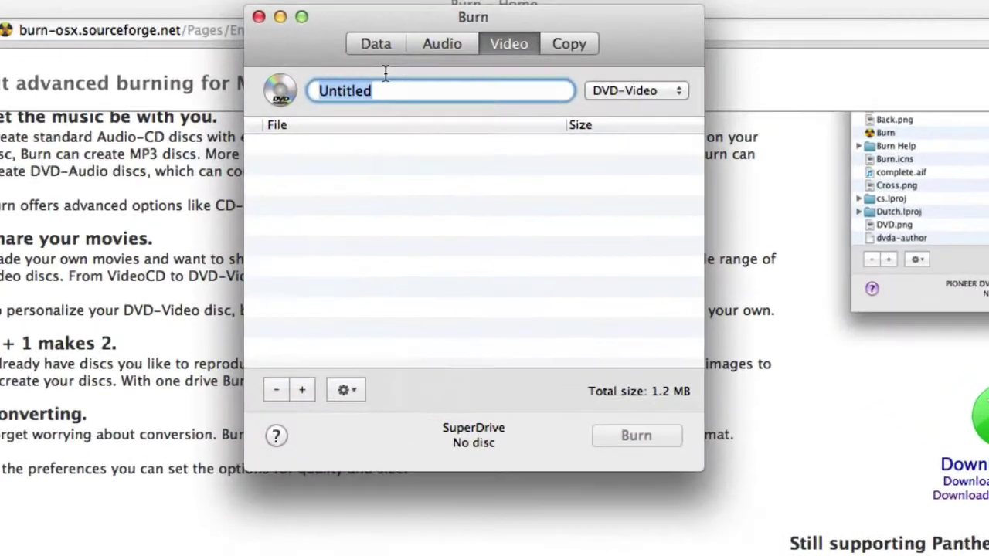
{"action": "left_click", "coordinate": [370, 45]}
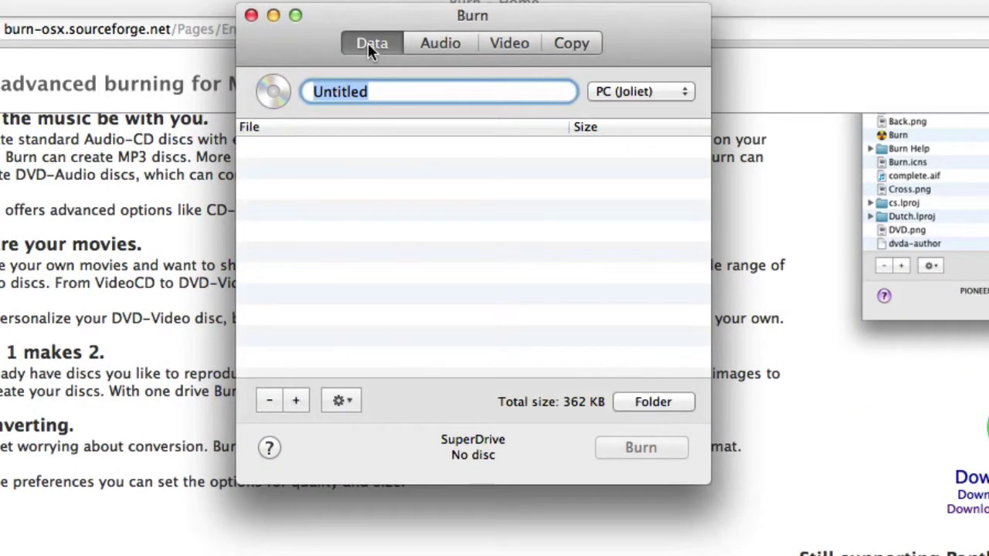
{"action": "left_click", "coordinate": [506, 45]}
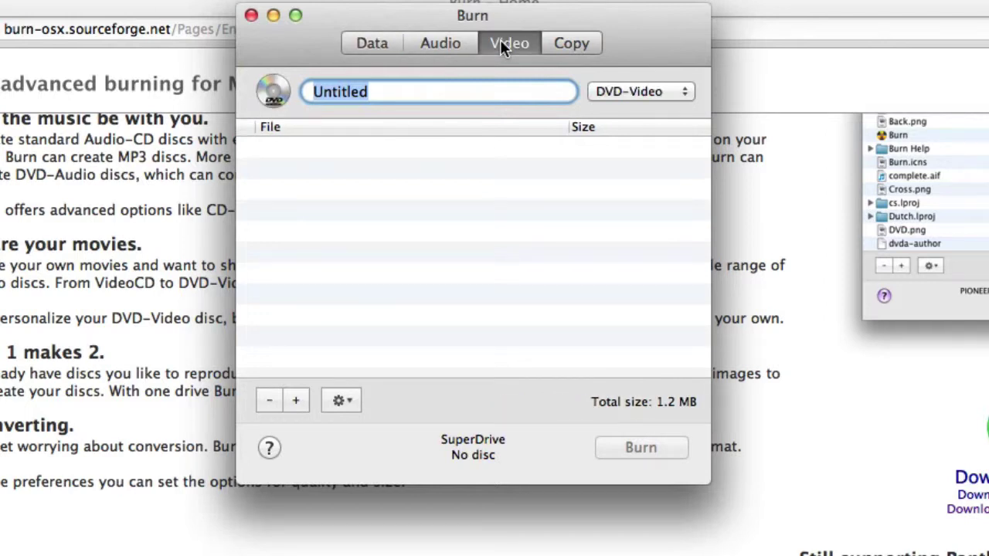
{"action": "double_click", "coordinate": [400, 91]}
{"action": "type", "text": "Creation"}
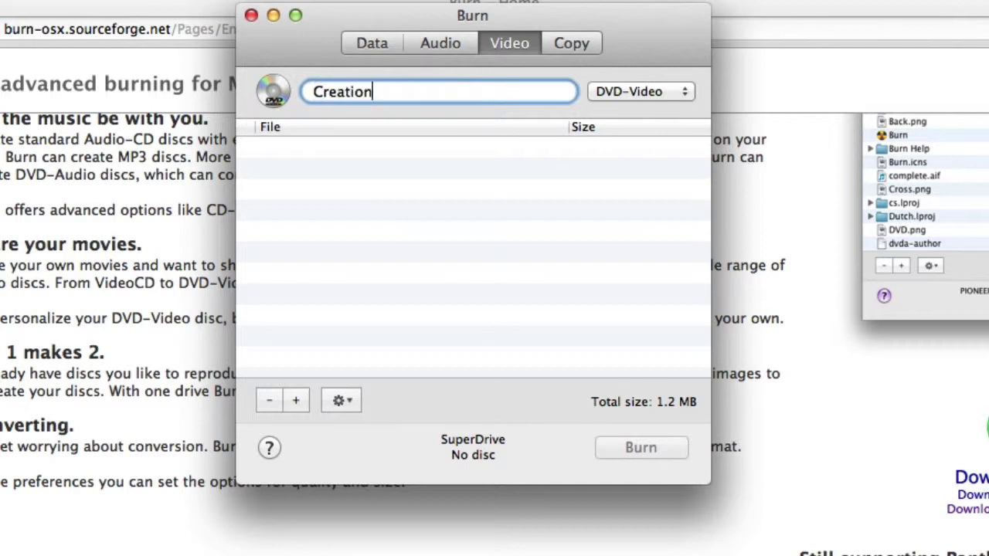
{"action": "type", "text": "Calls"}
Select Creation_Calls.mov (214 MB, 6:22) from the Movies folder in the add-file picker.
{"action": "left_click", "coordinate": [297, 400]}
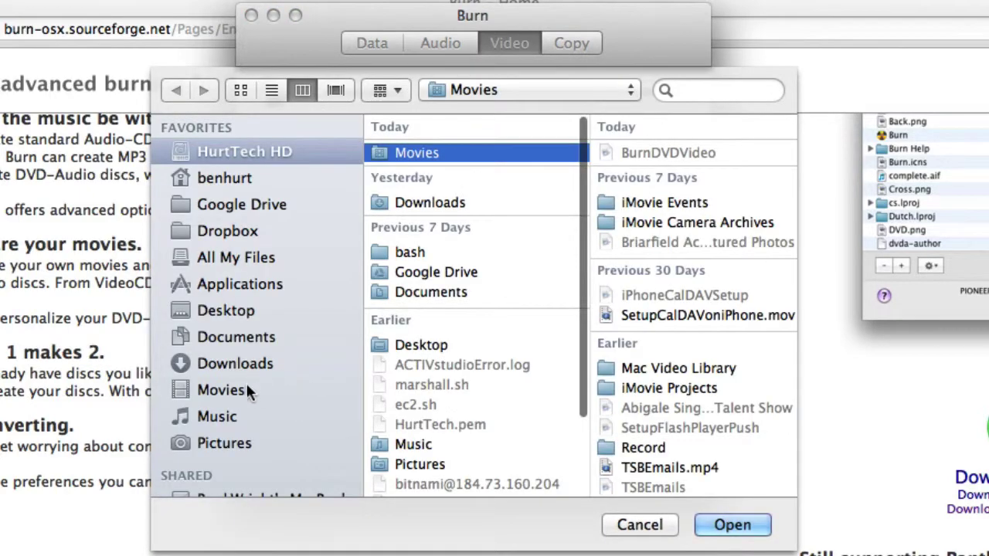
{"action": "left_click", "coordinate": [238, 390]}
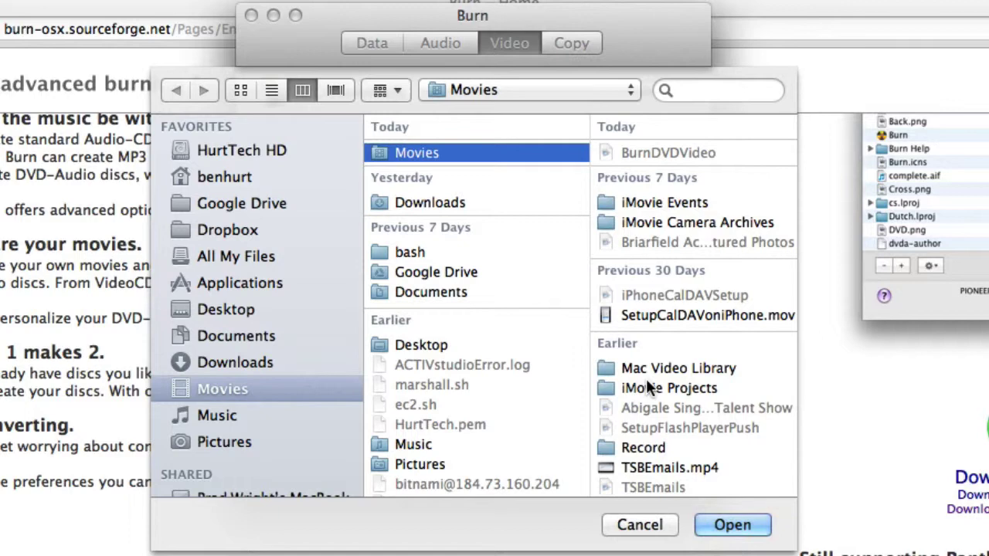
{"action": "scroll", "coordinate": [647, 386], "scroll_direction": "down", "scroll_amount": 3}
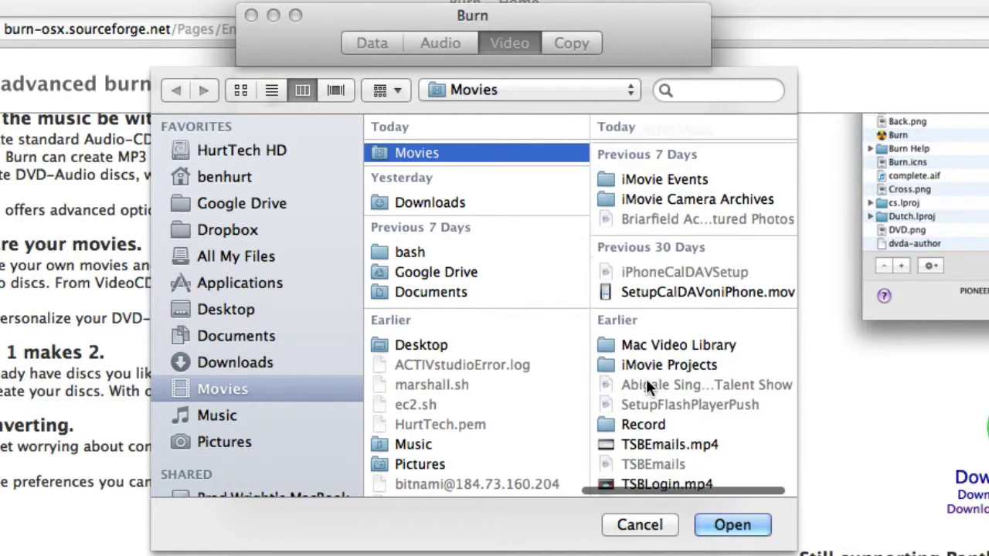
{"action": "scroll", "coordinate": [646, 378], "scroll_direction": "down", "scroll_amount": 10}
{"action": "scroll", "coordinate": [646, 379], "scroll_direction": "down", "scroll_amount": 2}
{"action": "scroll", "coordinate": [646, 378], "scroll_direction": "down", "scroll_amount": 3}
{"action": "scroll", "coordinate": [646, 379], "scroll_direction": "down", "scroll_amount": 2}
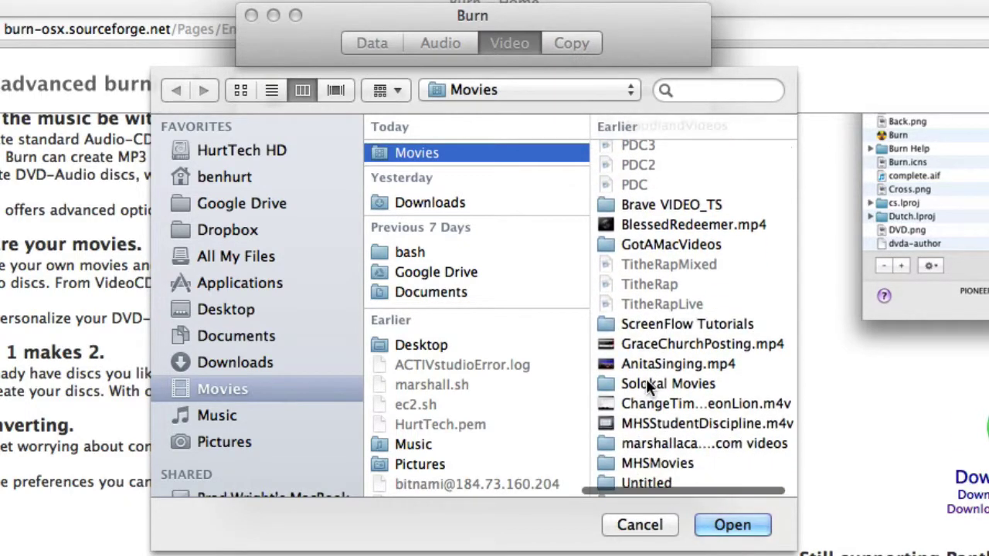
{"action": "scroll", "coordinate": [646, 379], "scroll_direction": "down", "scroll_amount": 5}
{"action": "scroll", "coordinate": [646, 379], "scroll_direction": "down", "scroll_amount": 5}
{"action": "scroll", "coordinate": [646, 378], "scroll_direction": "down", "scroll_amount": 2}
{"action": "scroll", "coordinate": [646, 378], "scroll_direction": "down", "scroll_amount": 1}
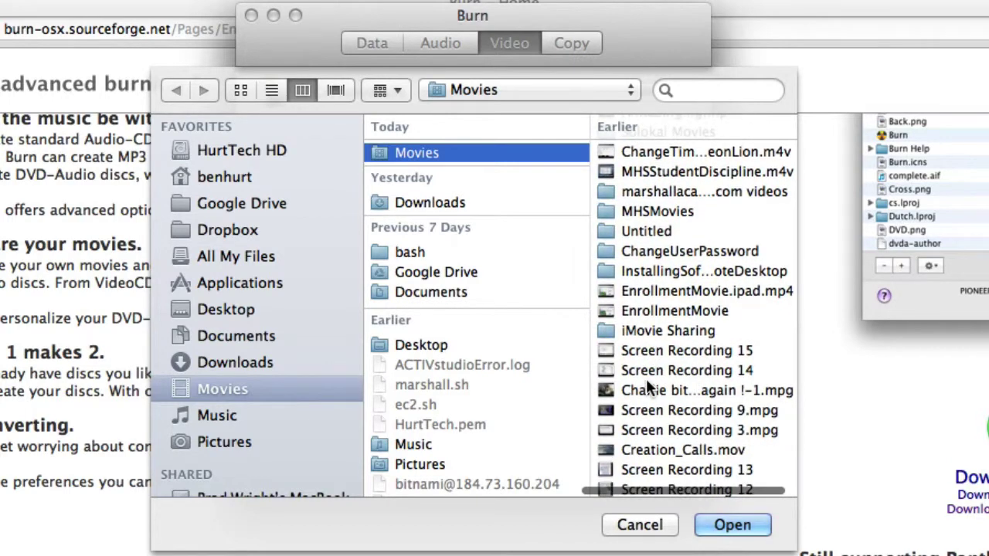
{"action": "scroll", "coordinate": [646, 379], "scroll_direction": "down", "scroll_amount": 4}
{"action": "scroll", "coordinate": [646, 379], "scroll_direction": "down", "scroll_amount": 1}
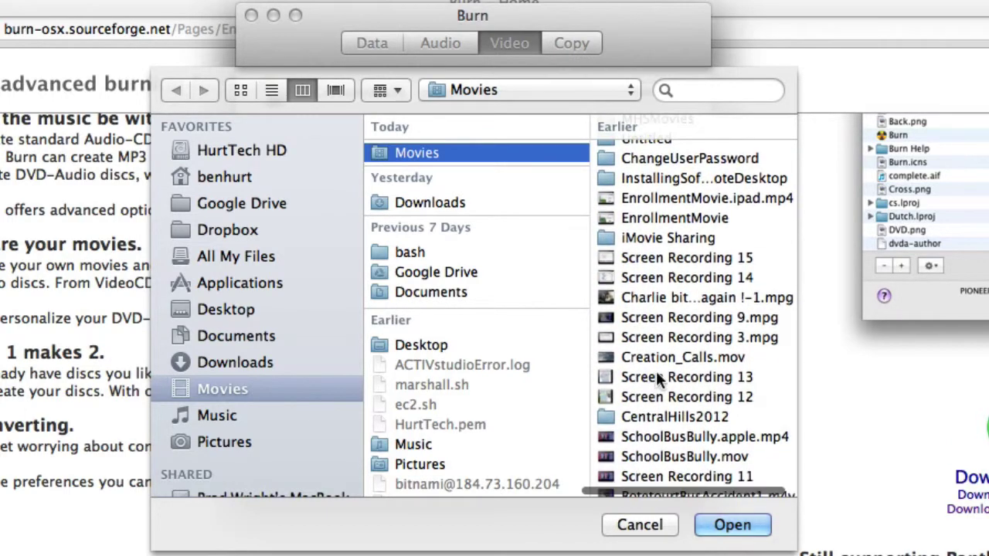
{"action": "left_click", "coordinate": [677, 357]}
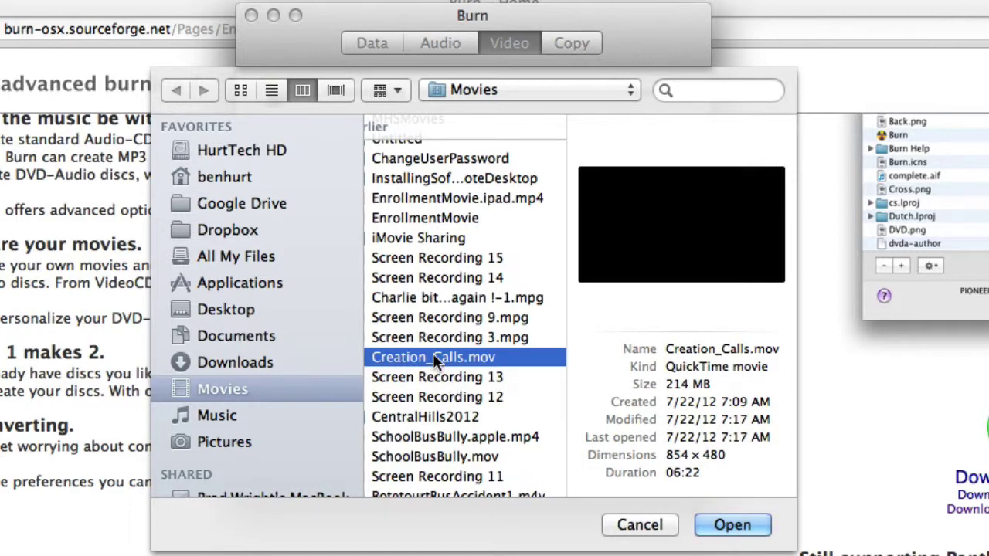
Add the movie, accept conversion, and encode it to an NTSC MPG saved in Movies.
{"action": "left_click", "coordinate": [744, 526]}
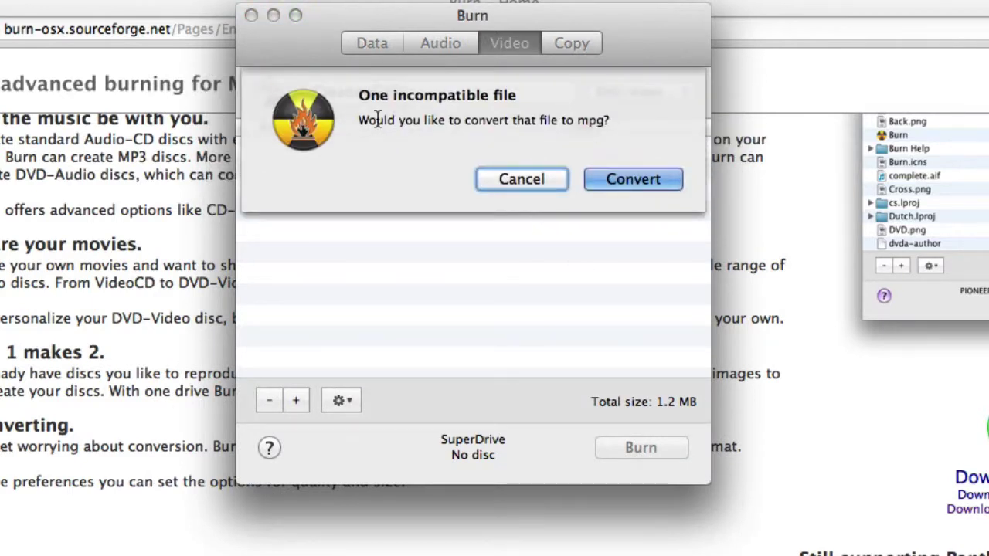
{"action": "left_click", "coordinate": [631, 178]}
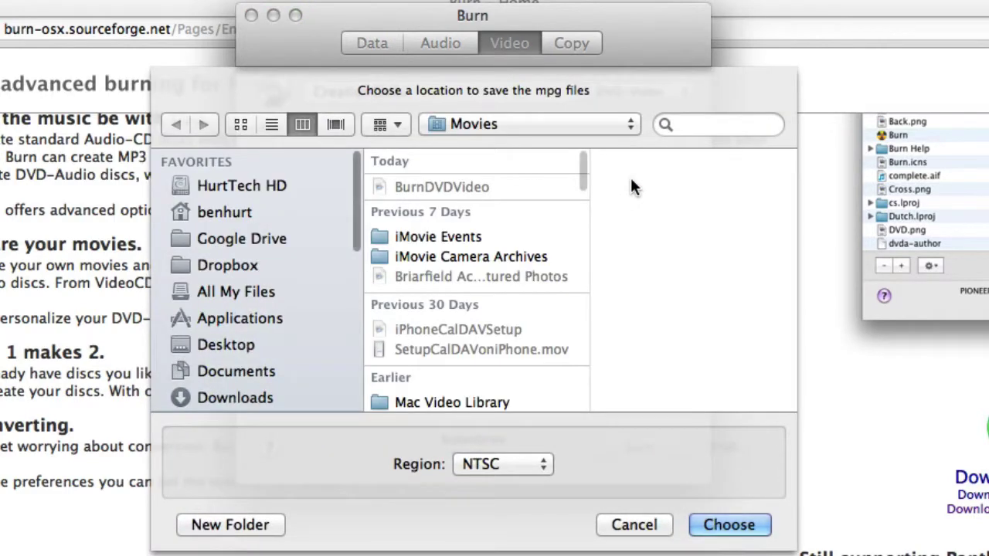
{"action": "left_click", "coordinate": [500, 462]}
{"action": "left_click", "coordinate": [572, 463]}
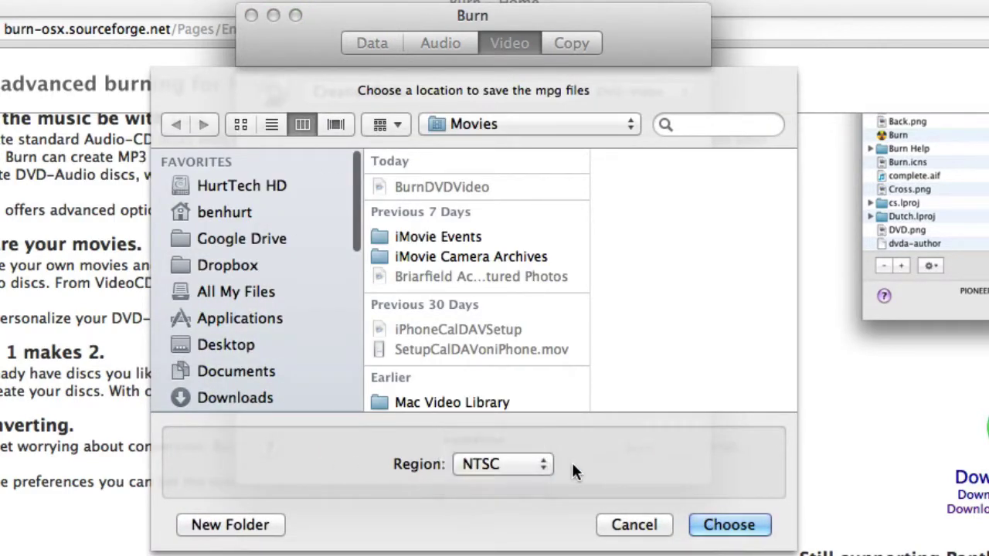
{"action": "left_click", "coordinate": [729, 525]}
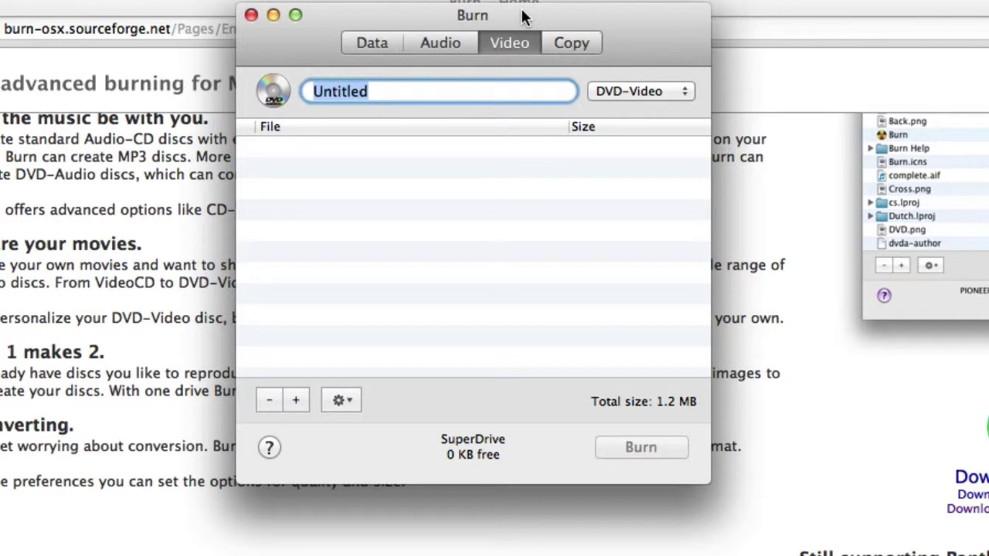
Enable 'Use DVD theme' in the gear menu and confirm it is checked.
{"action": "left_click", "coordinate": [344, 398]}
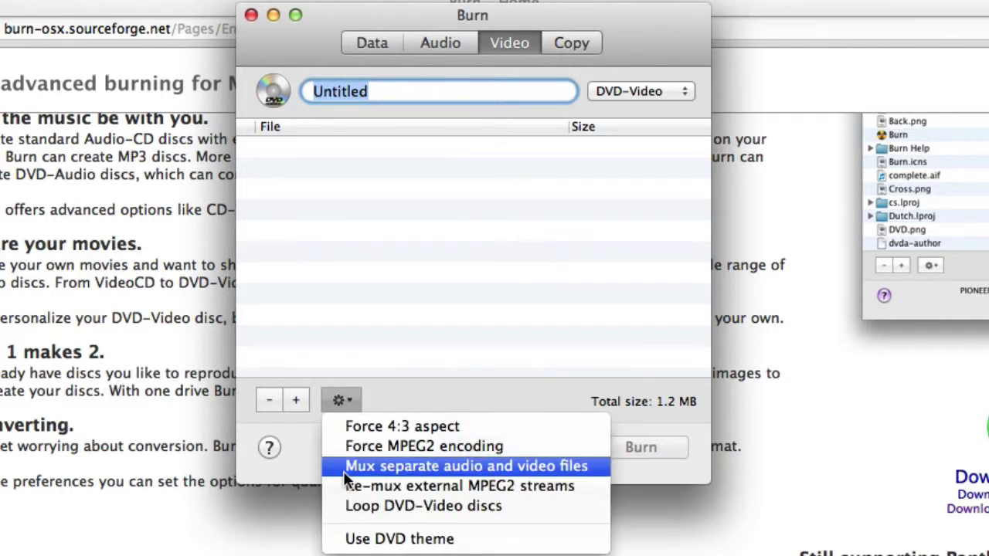
{"action": "left_click", "coordinate": [363, 538]}
{"action": "left_click", "coordinate": [351, 399]}
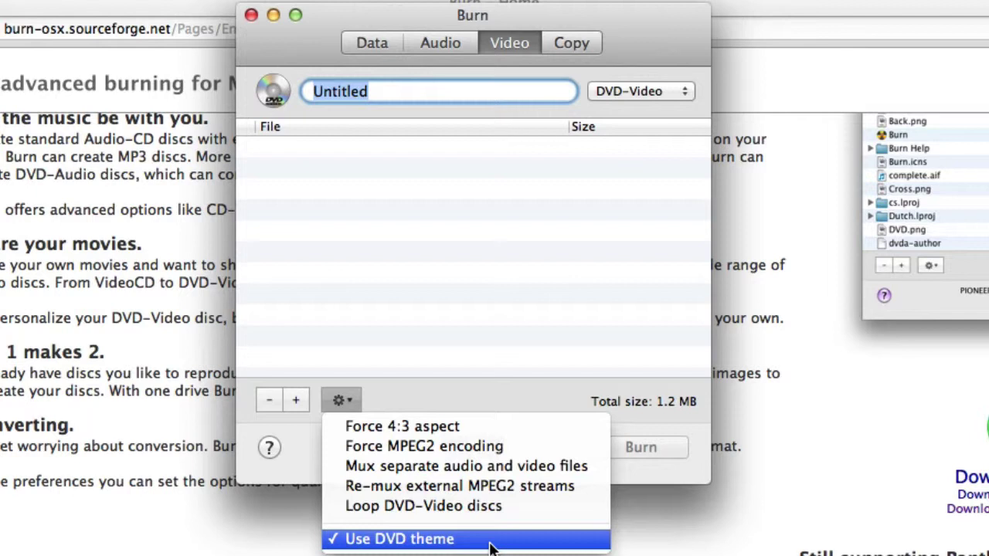
{"action": "left_click", "coordinate": [491, 541]}
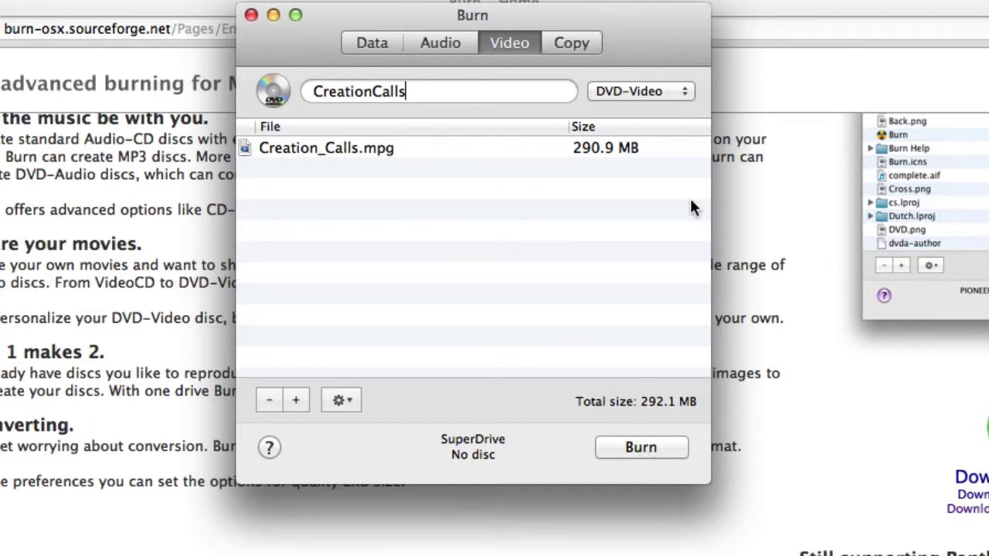
Confirm DVD-Video as the disc format and bring up the burn sheet.
{"action": "left_click", "coordinate": [654, 91]}
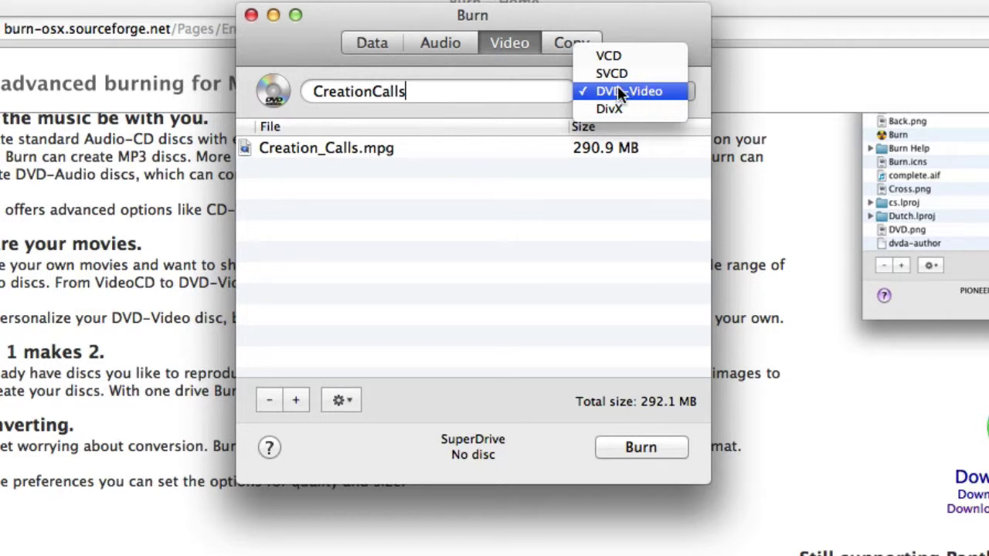
{"action": "left_click", "coordinate": [545, 375]}
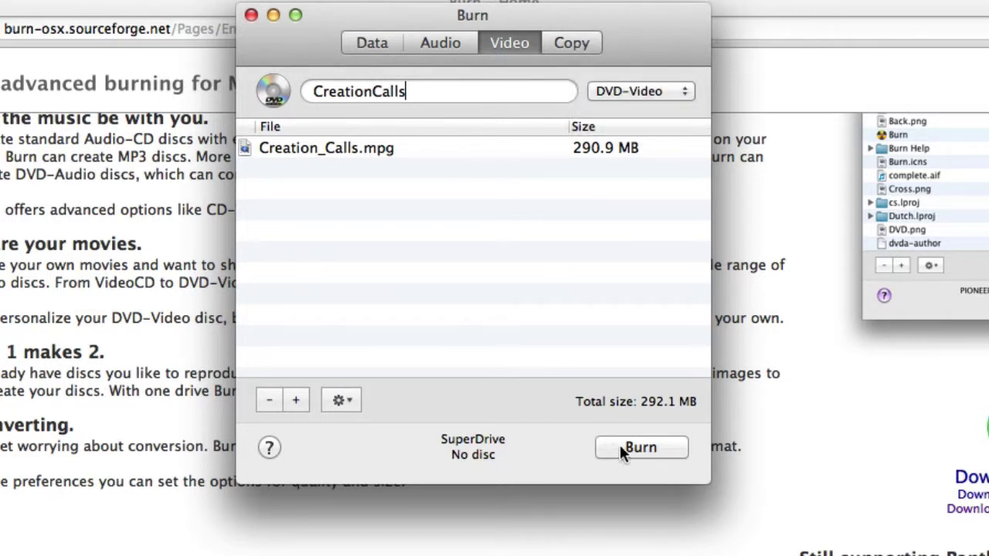
{"action": "left_click", "coordinate": [619, 446]}
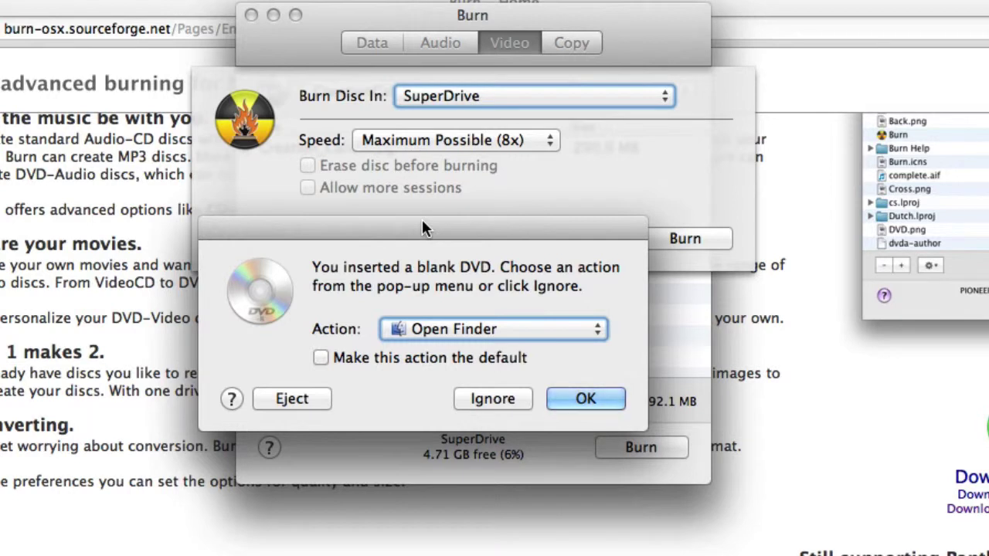
Ignore the blank-DVD system prompt and burn the CreationCalls disc.
{"action": "left_click", "coordinate": [494, 400]}
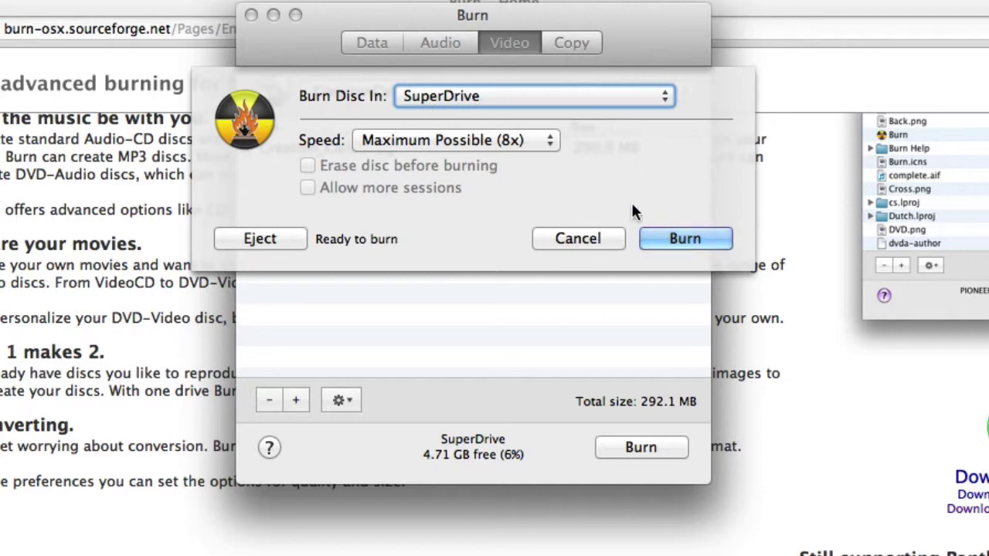
{"action": "left_click", "coordinate": [704, 238]}
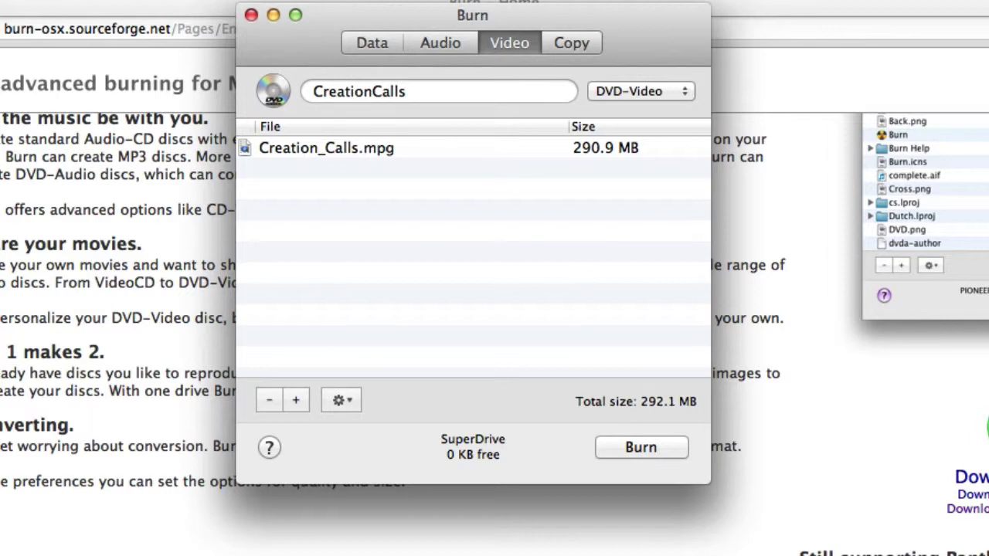
Quit Burn with Cmd+Q and eject the finished DVD.
{"action": "key", "text": "super+q"}
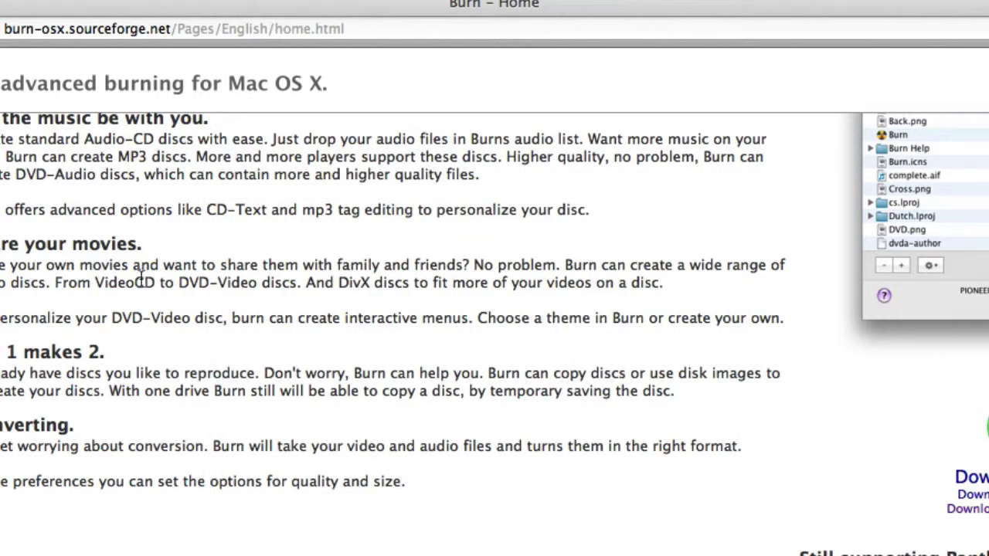
{"action": "key", "text": "XF86Eject"}
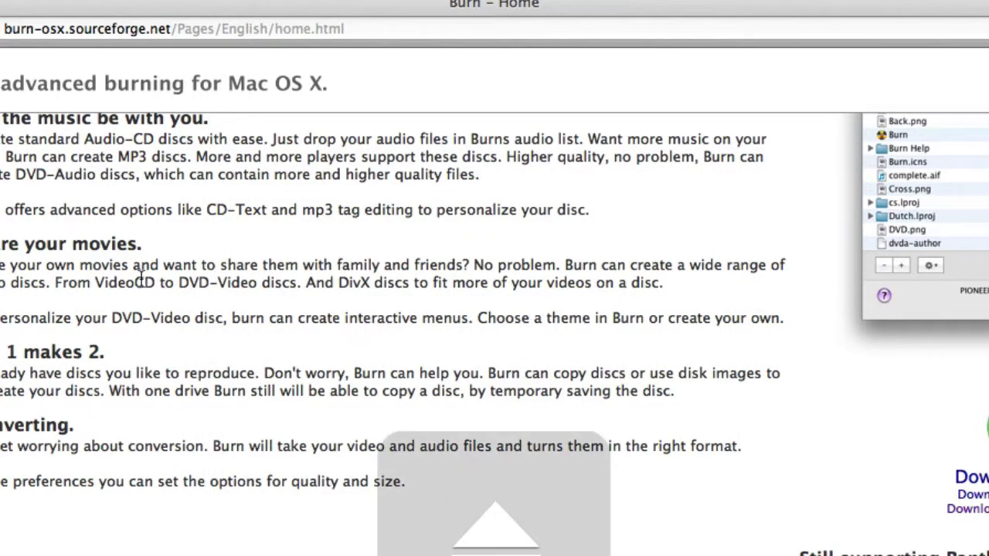